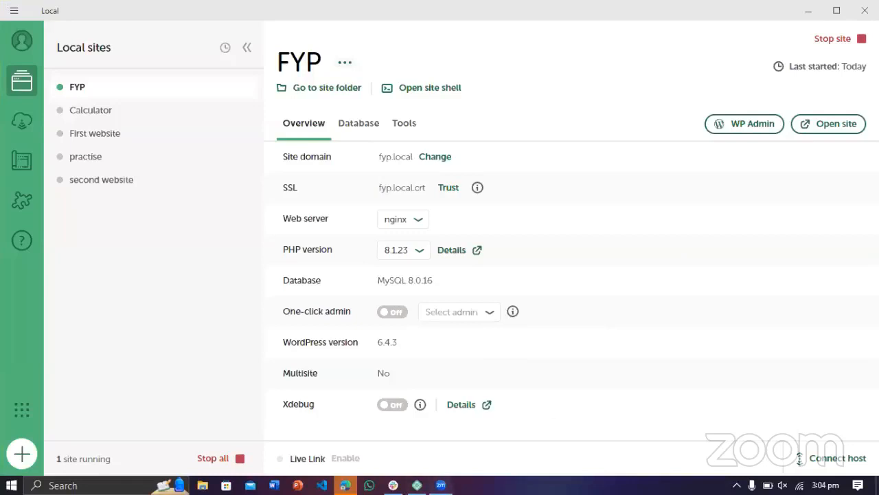
Open the FYP site's WordPress admin dashboard and its site folder from Local.
mouse_move(441, 485)
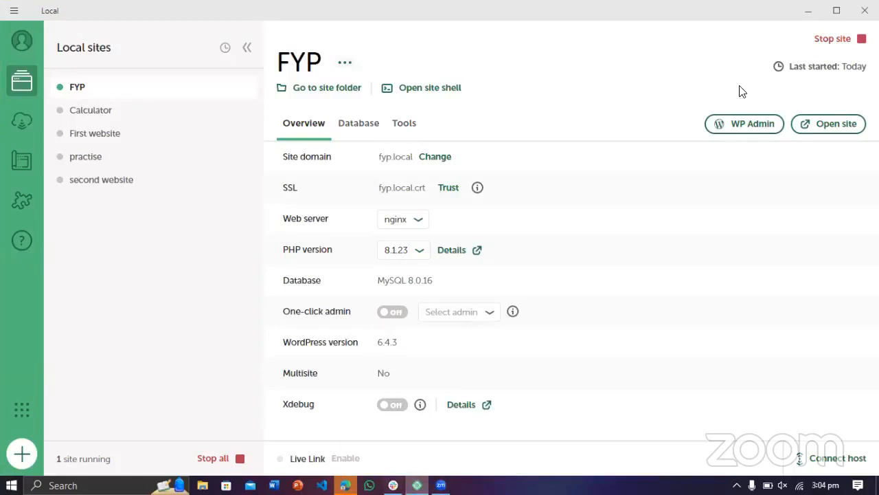
left_click(744, 124)
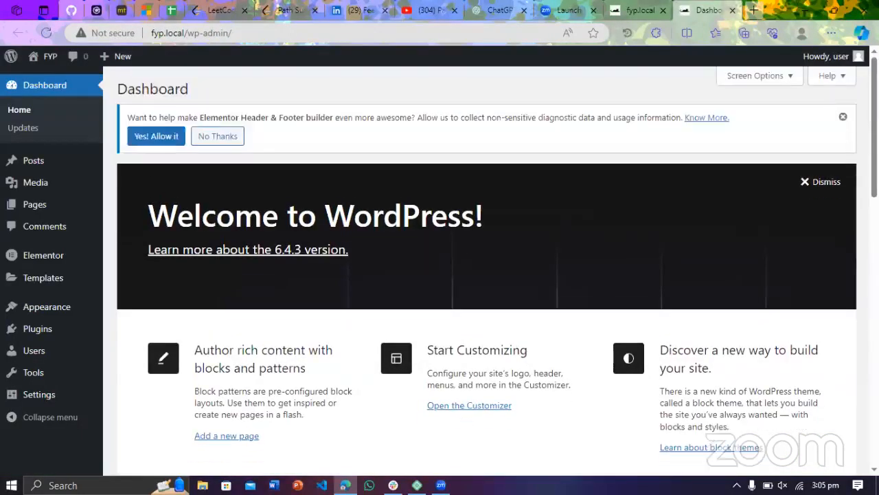
mouse_move(417, 485)
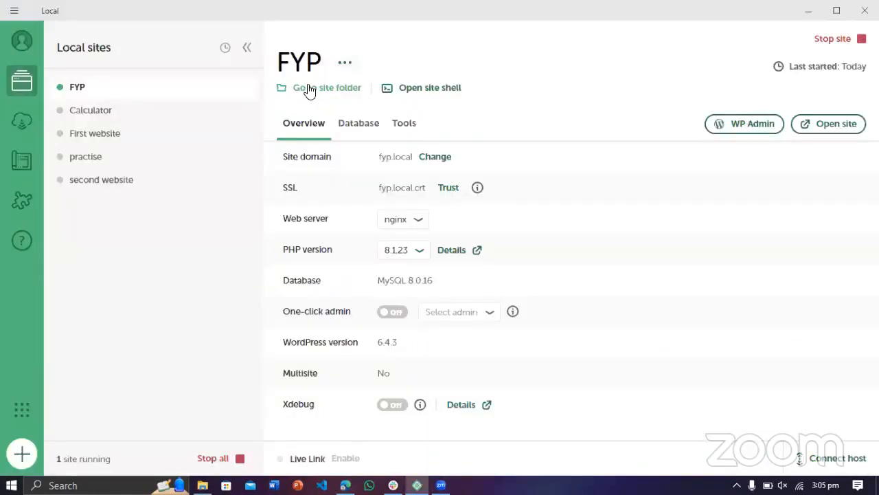
left_click(309, 89)
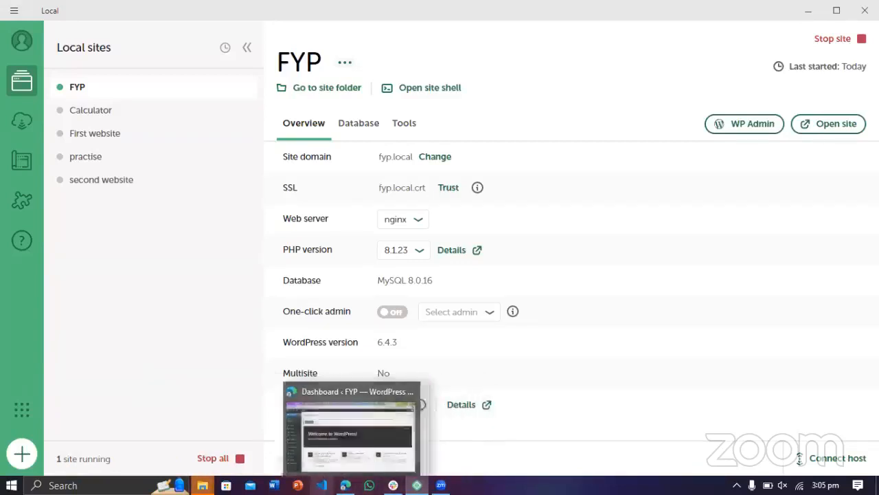
Switch to the fyp folder in File Explorer and open its app > public > wp-content > themes folder.
left_click(346, 485)
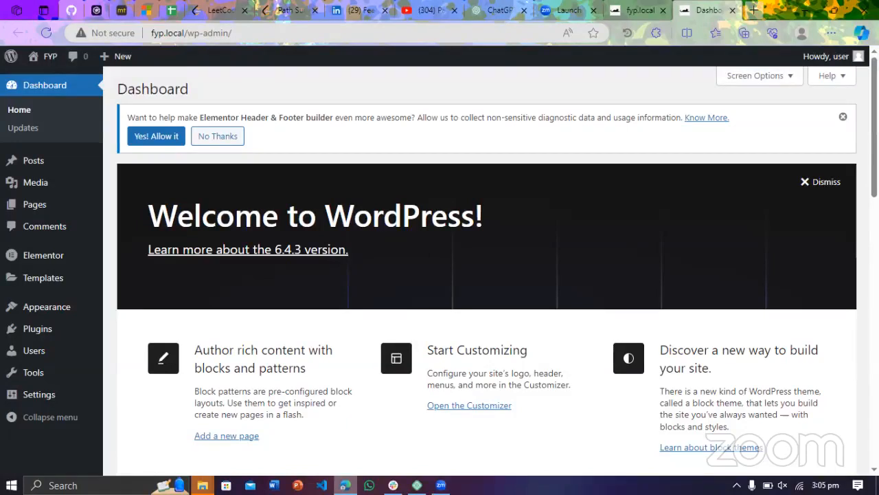
mouse_move(202, 485)
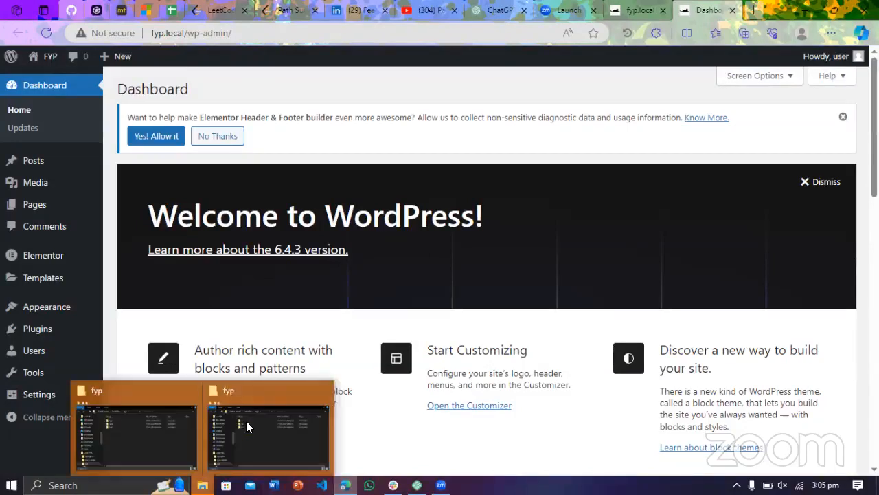
left_click(247, 420)
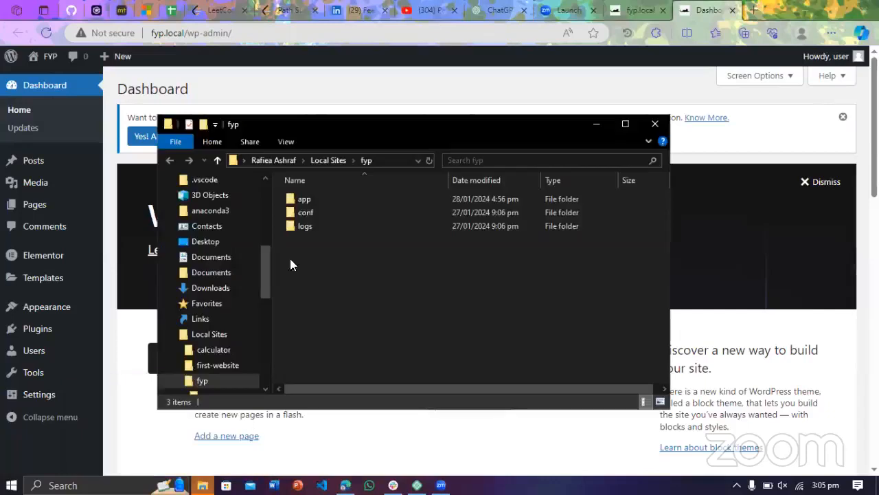
left_click(335, 204)
double_click(335, 204)
double_click(341, 196)
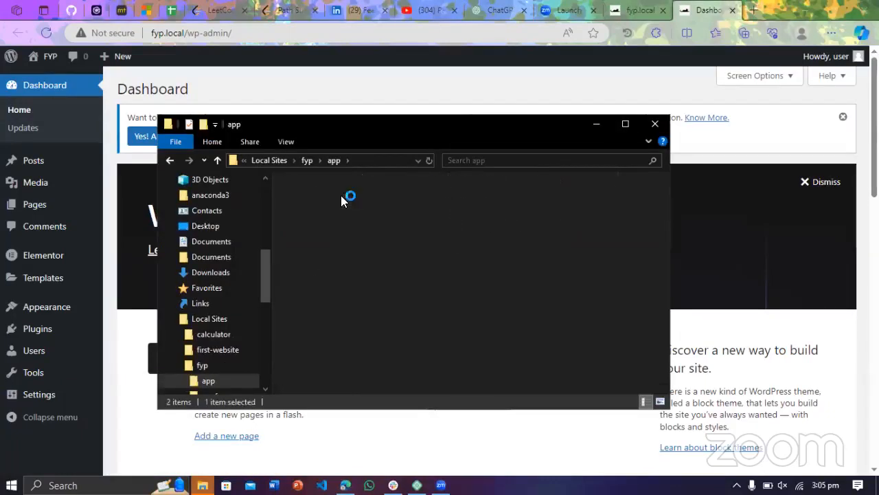
double_click(343, 210)
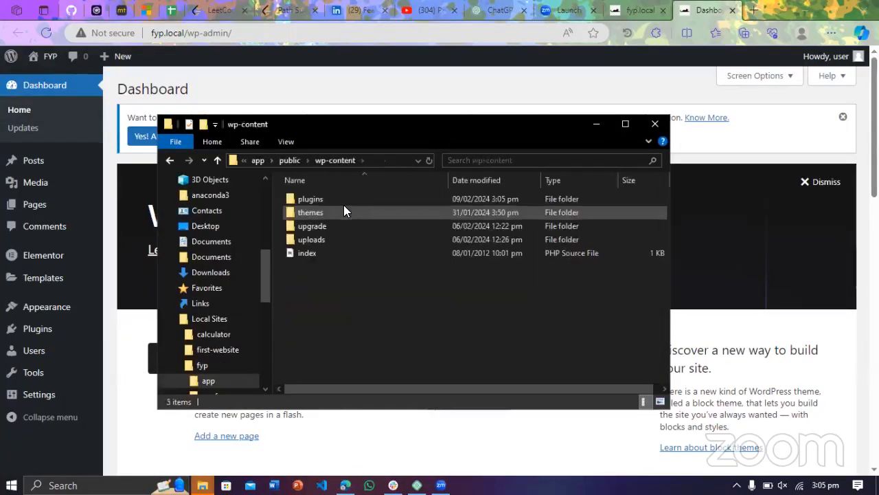
double_click(345, 210)
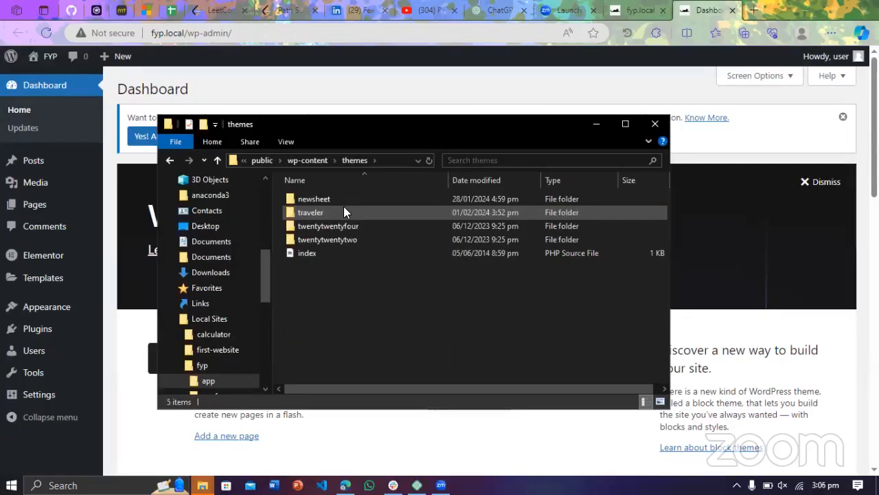
Check the properties of the traveler theme folder.
left_click(343, 207)
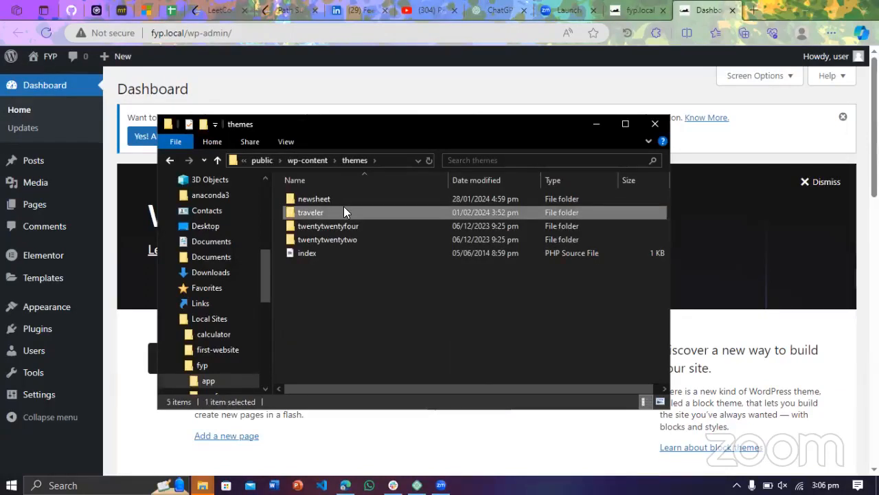
right_click(344, 208)
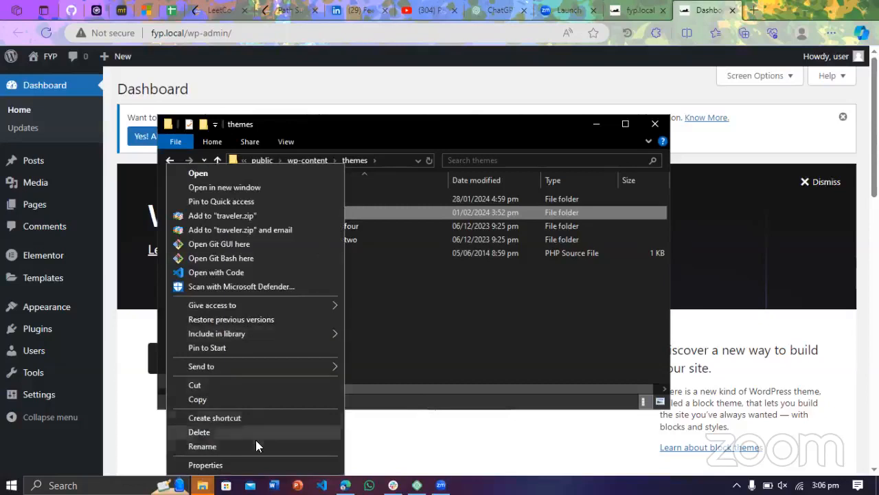
left_click(258, 465)
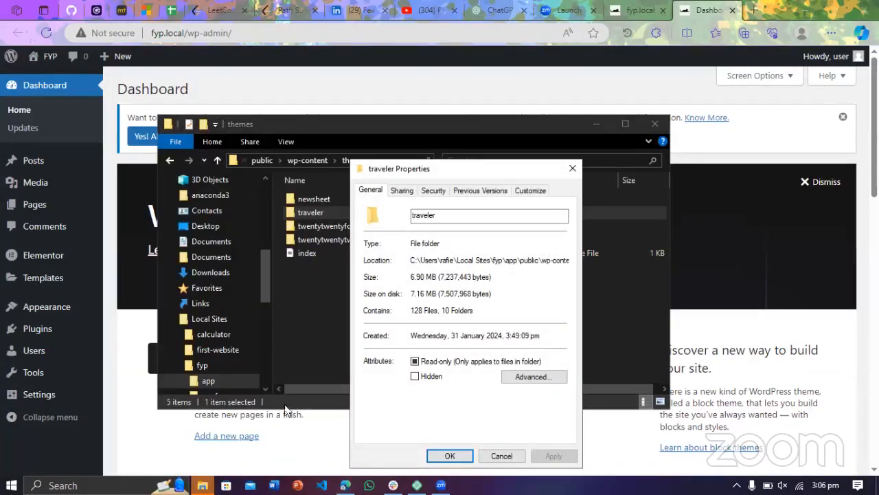
left_click(573, 169)
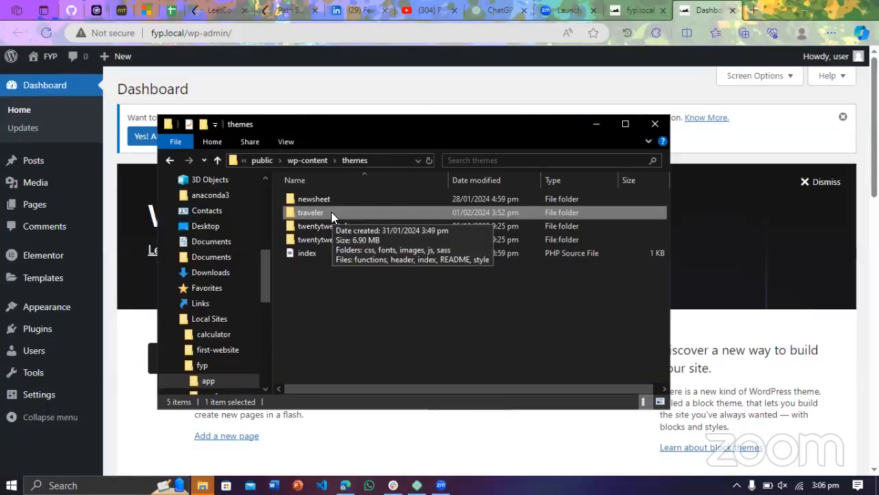
Open the traveler theme folder in a maximized window and look over its subfolders and files.
double_click(332, 212)
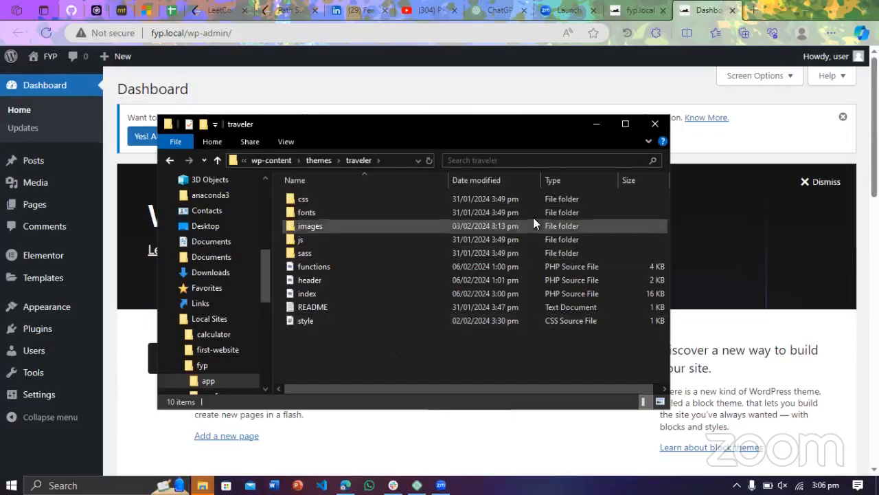
left_click(621, 127)
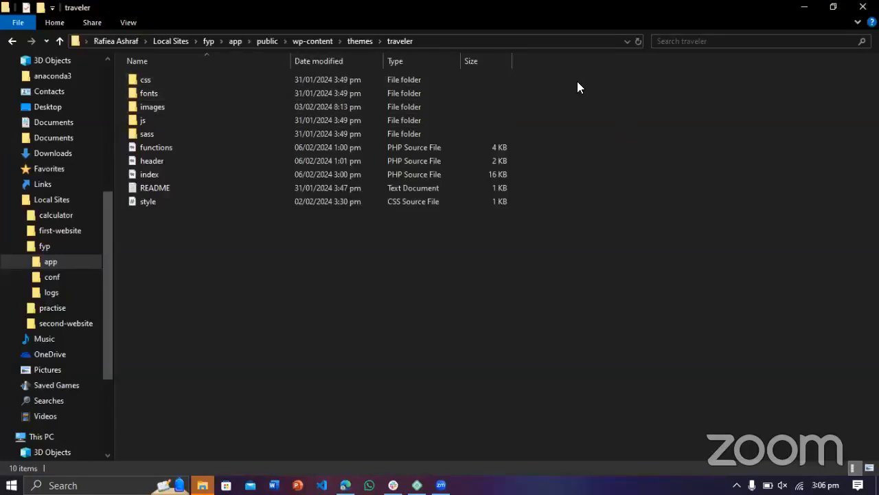
left_click_drag(578, 81, 495, 133)
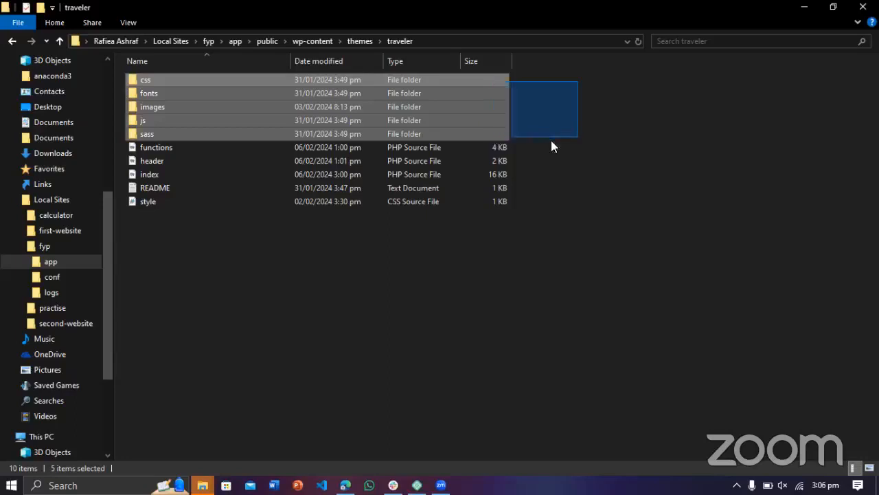
left_click(593, 144)
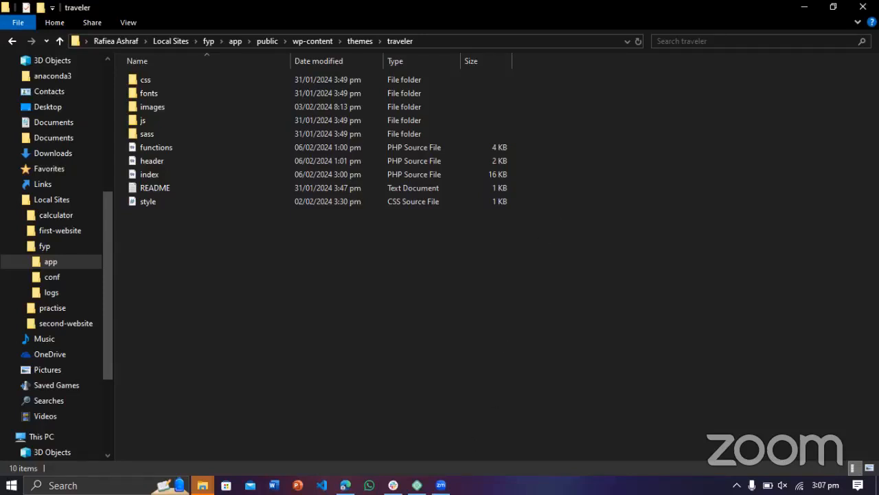
Switch to the browser and view the fyp.local front page and its WordPress dashboard.
left_click(346, 485)
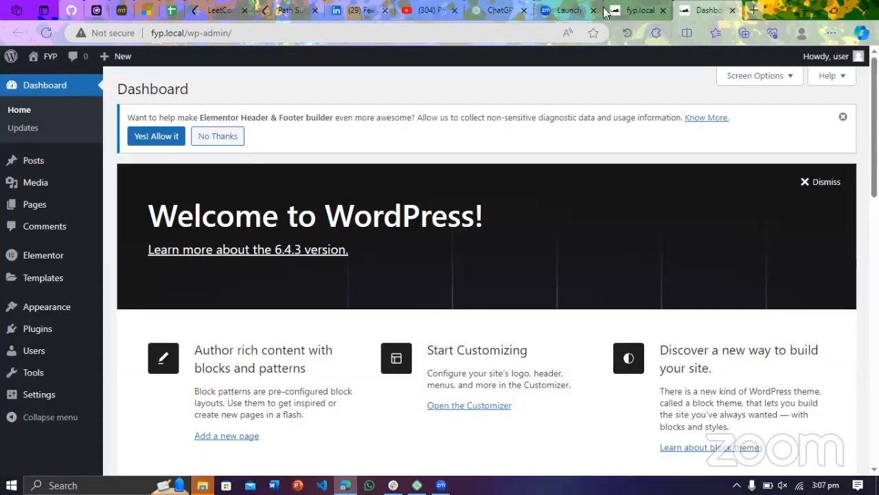
left_click(627, 10)
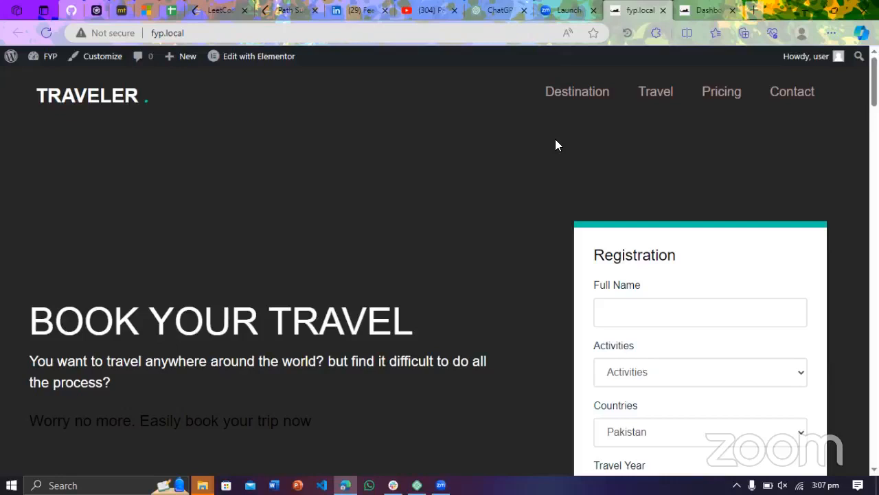
left_click(715, 9)
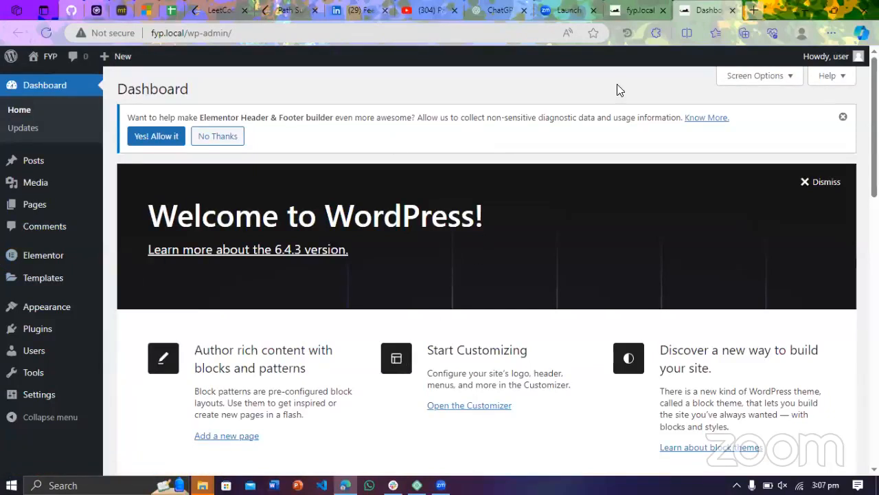
Examine the fyp.local home page from the registration form and its Activities options through the popular countries, services, subscribe and footer sections.
left_click(631, 7)
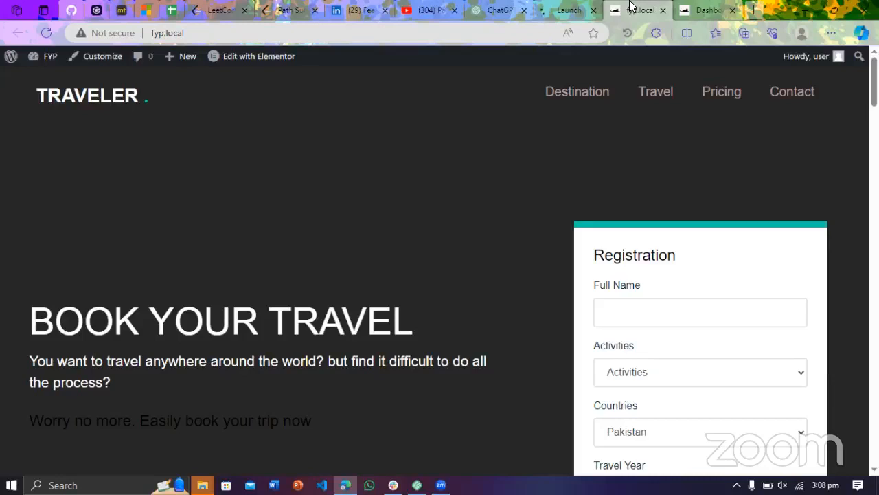
scroll(622, 97, "down", 1)
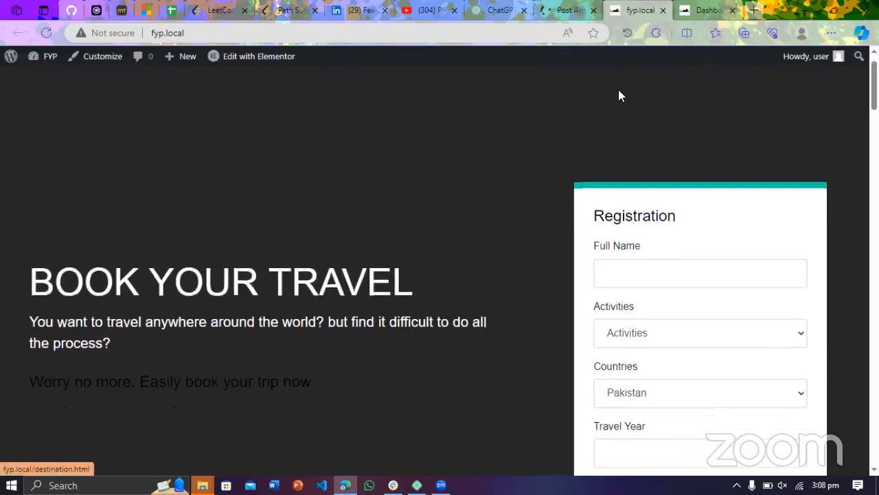
scroll(622, 97, "up", 1)
scroll(622, 97, "down", 1)
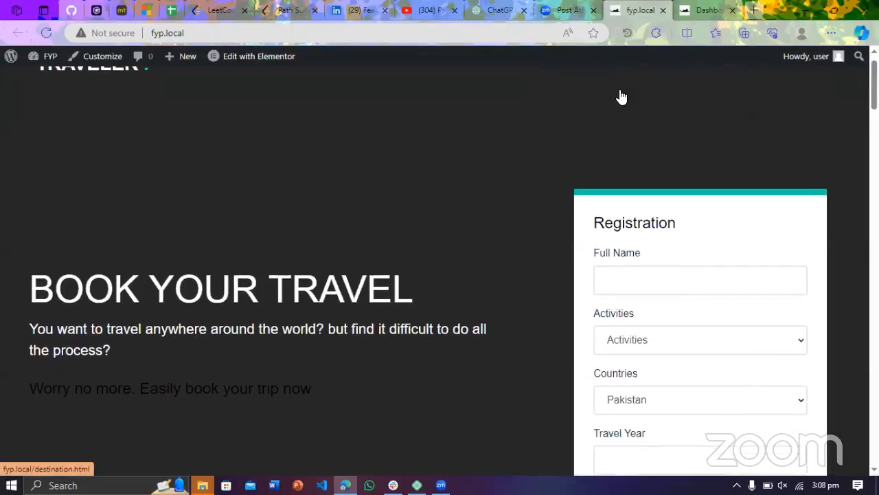
scroll(622, 97, "down", 2)
scroll(622, 96, "up", 2)
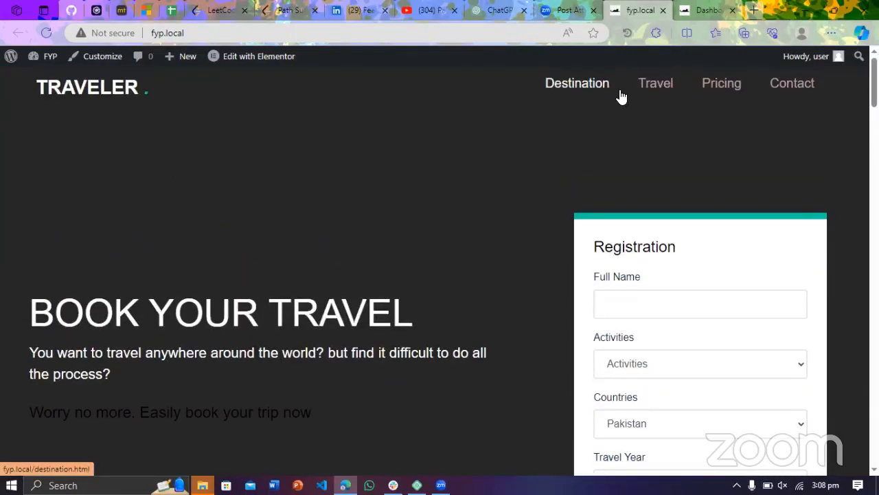
scroll(621, 96, "down", 2)
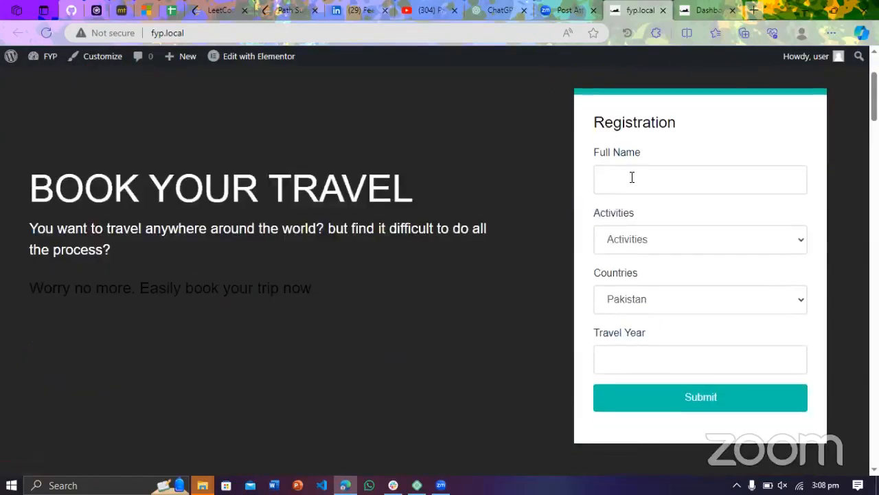
left_click(661, 239)
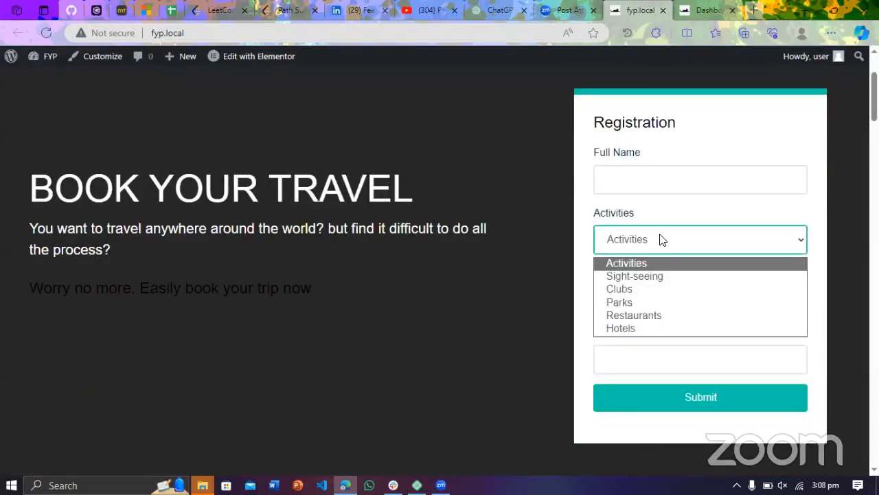
scroll(451, 323, "down", 5)
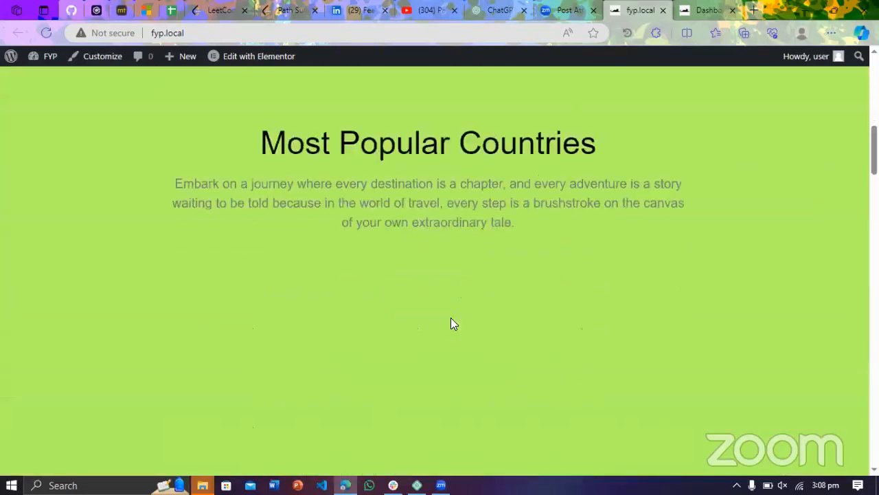
scroll(451, 325, "down", 5)
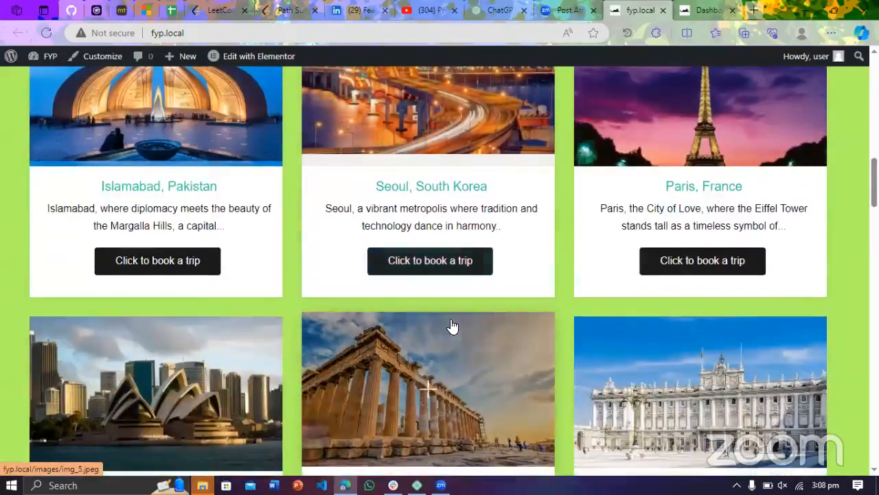
scroll(440, 271, "down", 3)
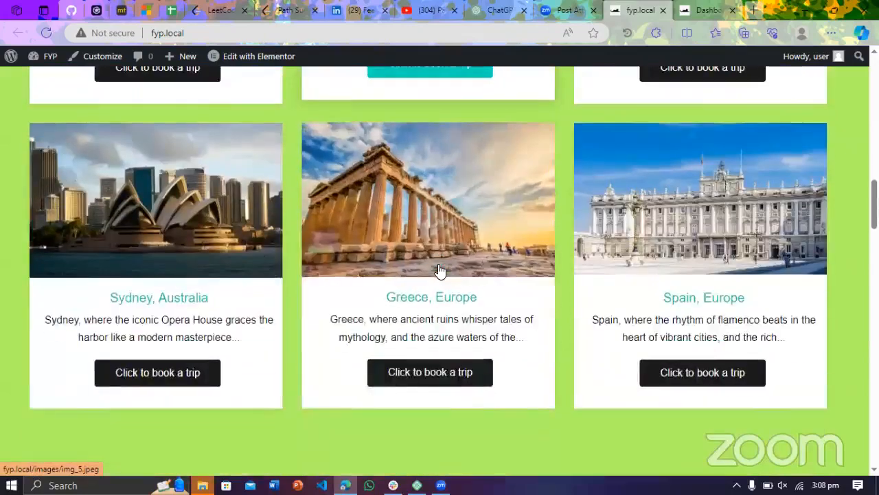
scroll(440, 270, "down", 10)
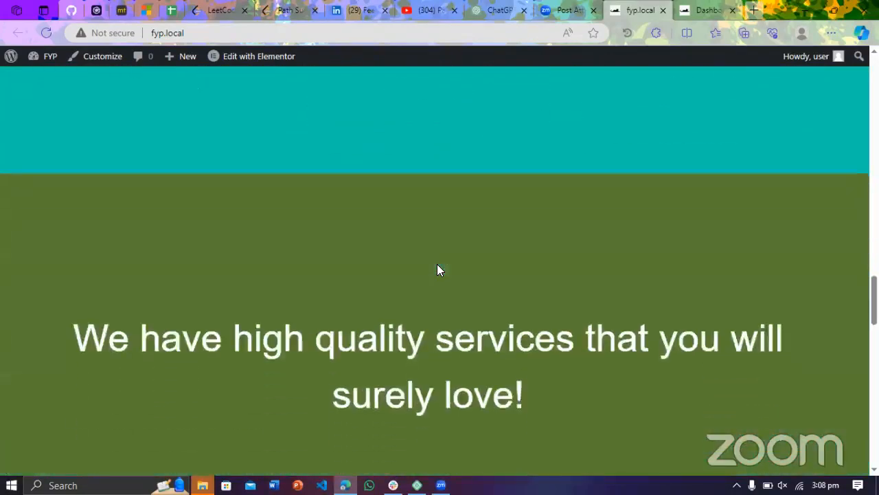
scroll(438, 269, "down", 10)
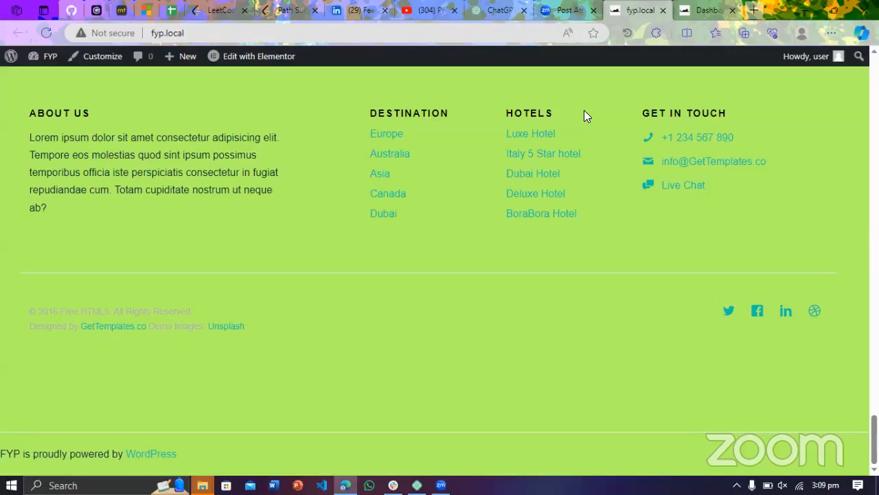
scroll(584, 115, "up", 7)
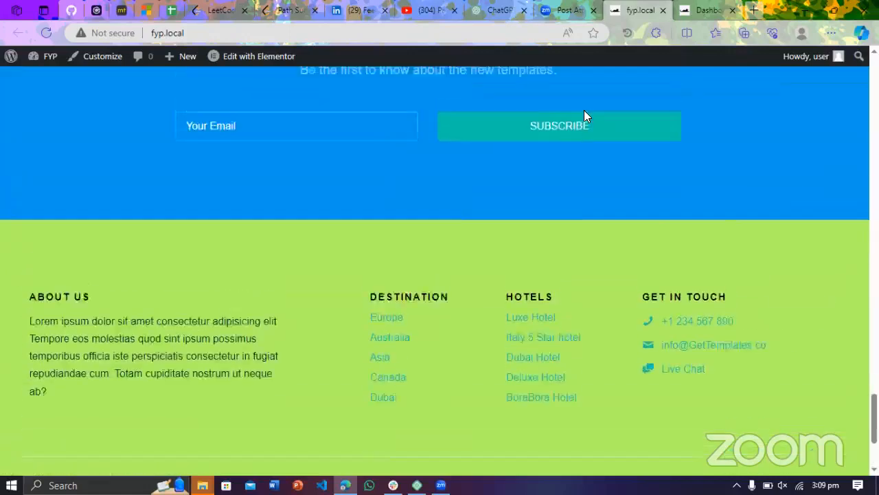
scroll(587, 116, "down", 1)
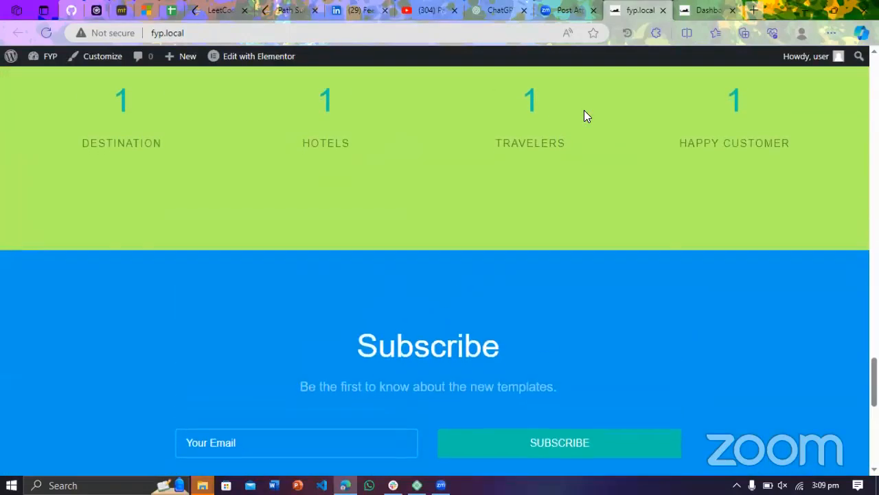